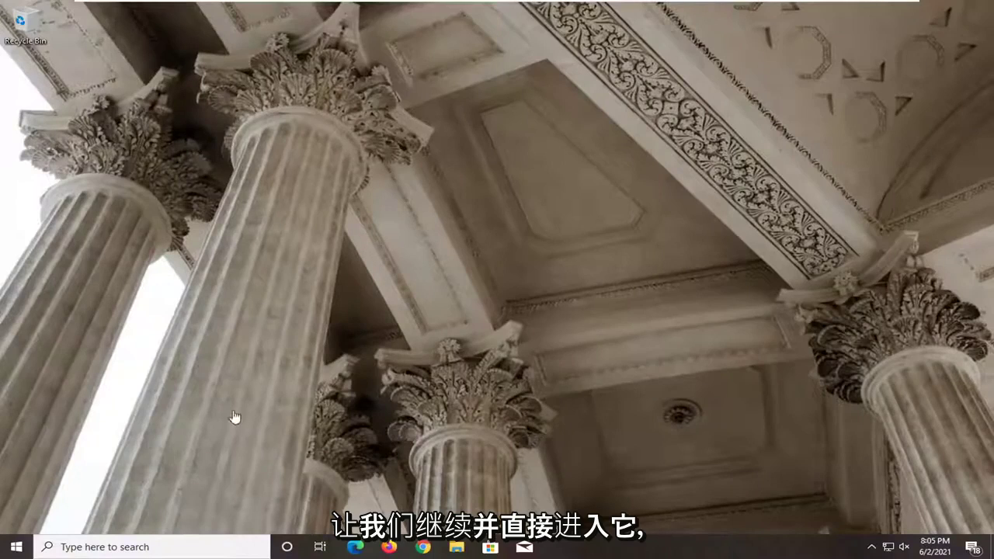
Find Control Panel through Start search, open it, and keep large-icon view
{"action": "left_click", "coordinate": [11, 550]}
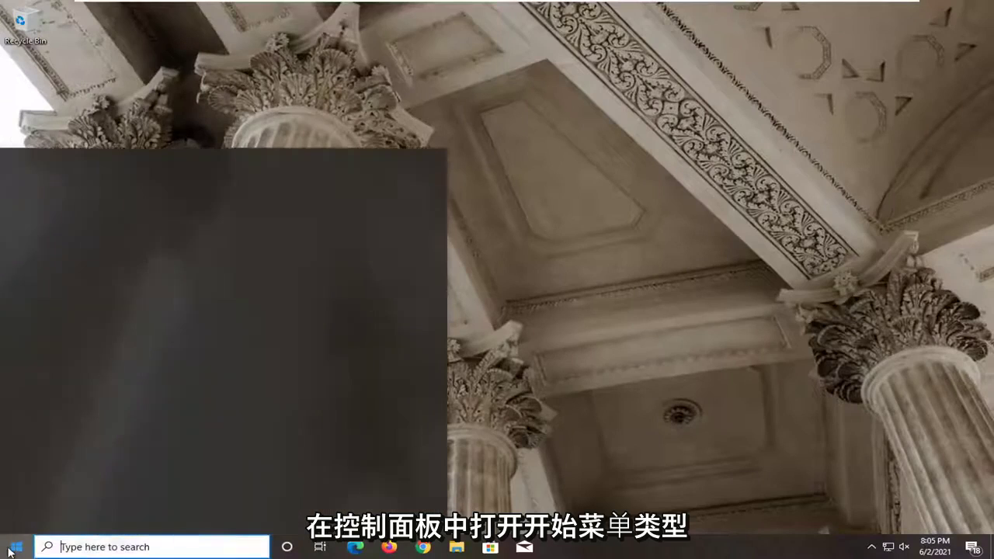
{"action": "type", "text": "contr"}
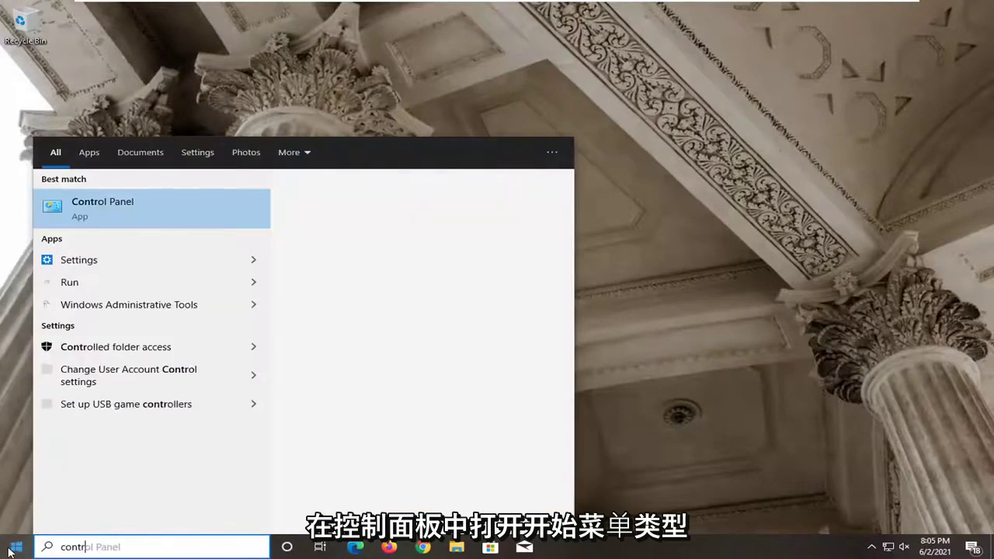
{"action": "type", "text": "ol panel"}
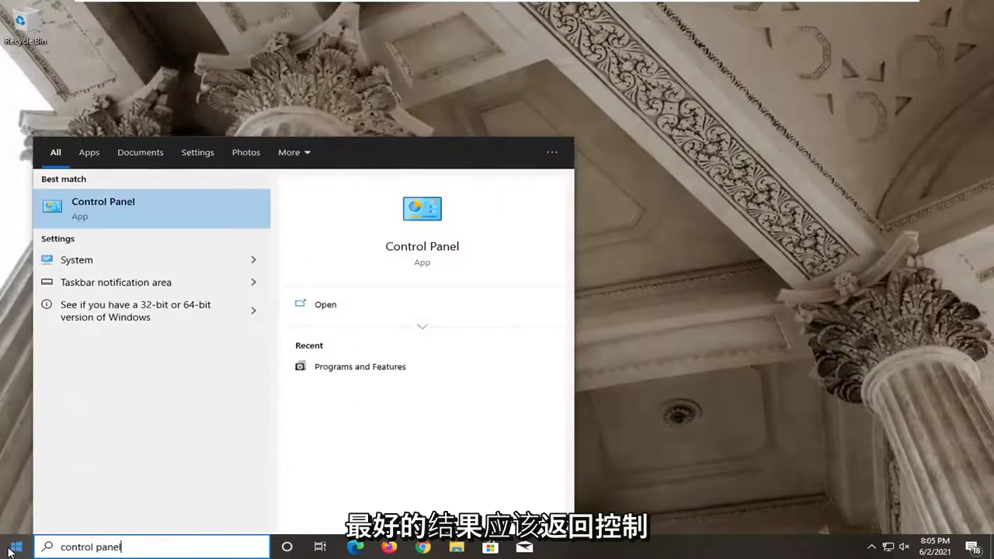
{"action": "left_click", "coordinate": [141, 212]}
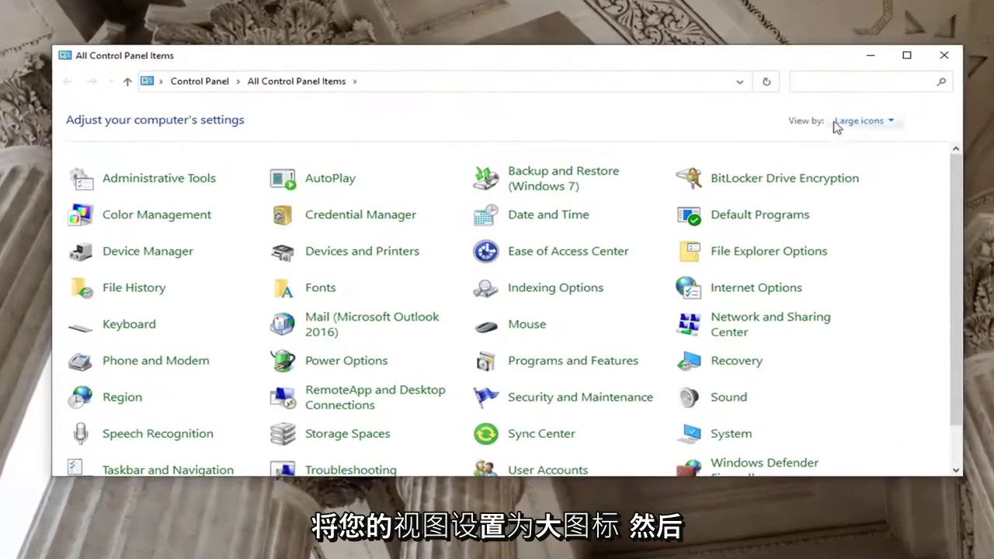
{"action": "left_click", "coordinate": [848, 122]}
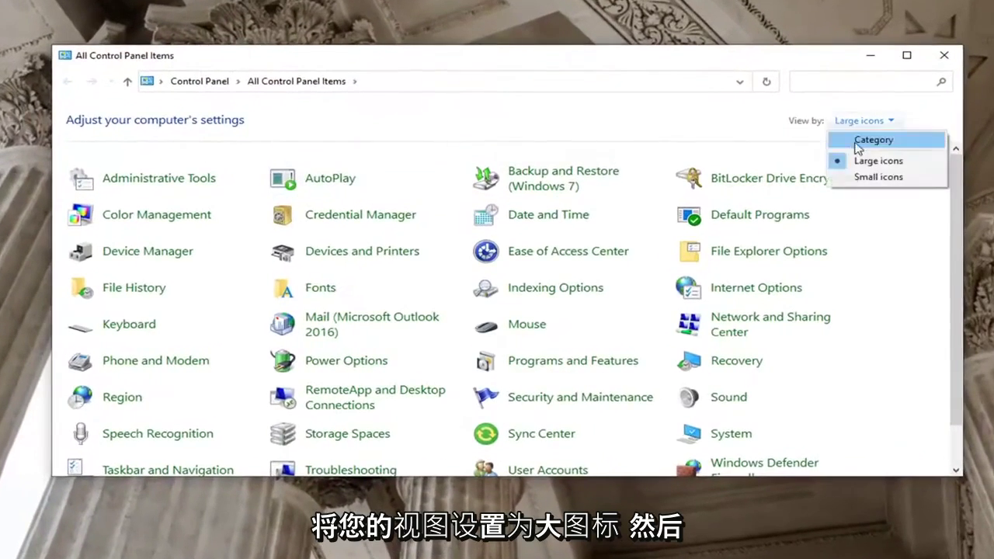
{"action": "left_click", "coordinate": [843, 160]}
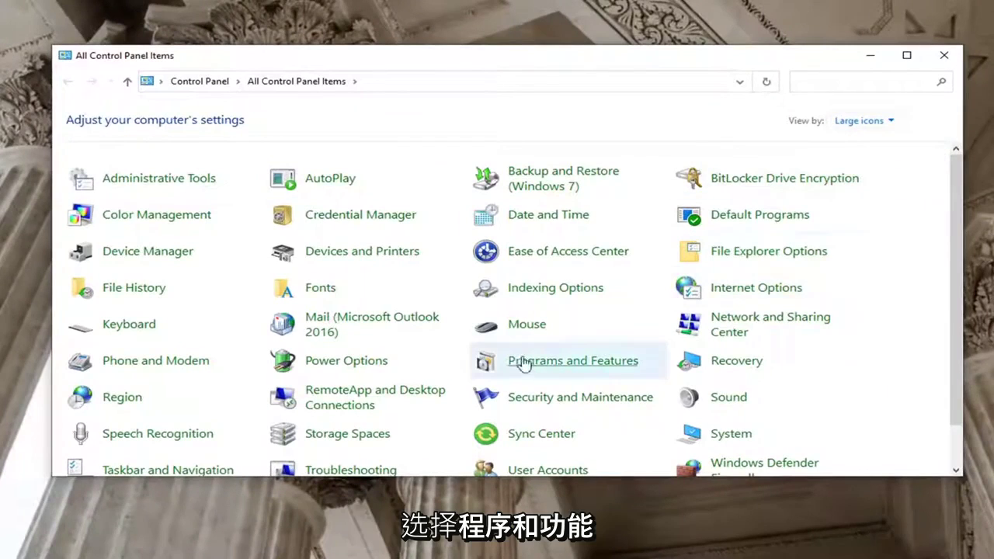
Go to Programs and Features and select Epic Games Launcher in the program list
{"action": "left_click", "coordinate": [573, 360]}
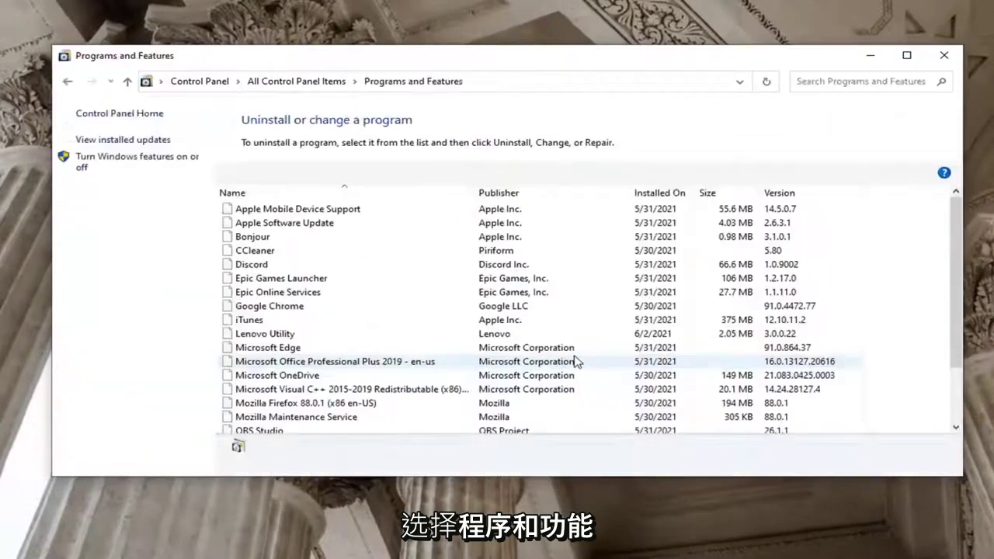
{"action": "left_click", "coordinate": [331, 280]}
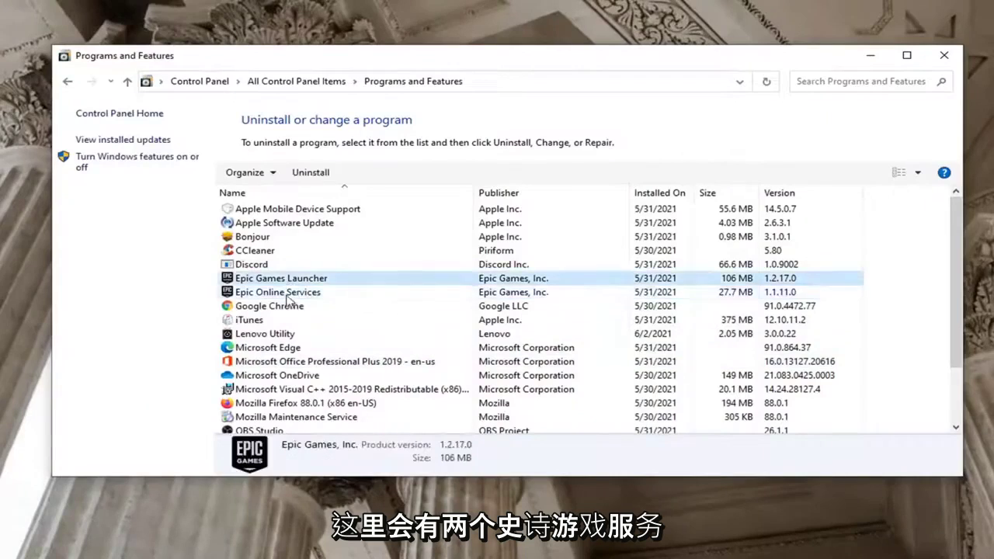
{"action": "left_click", "coordinate": [287, 293]}
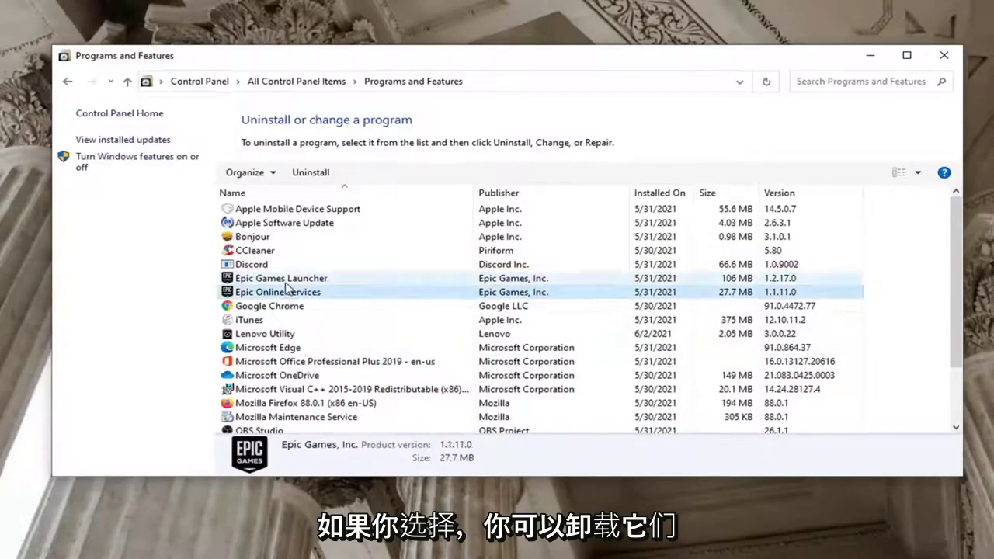
{"action": "left_click", "coordinate": [289, 281]}
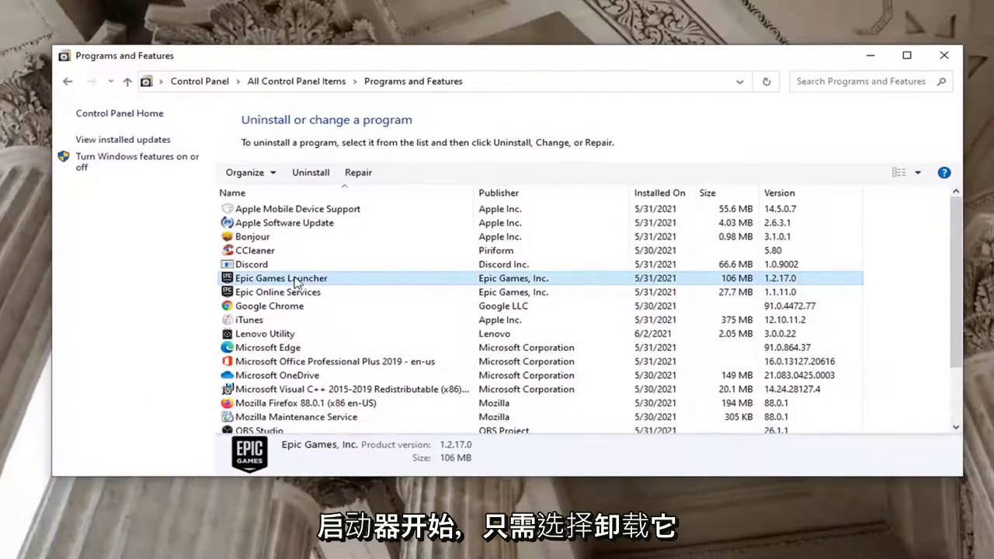
{"action": "left_click", "coordinate": [311, 172]}
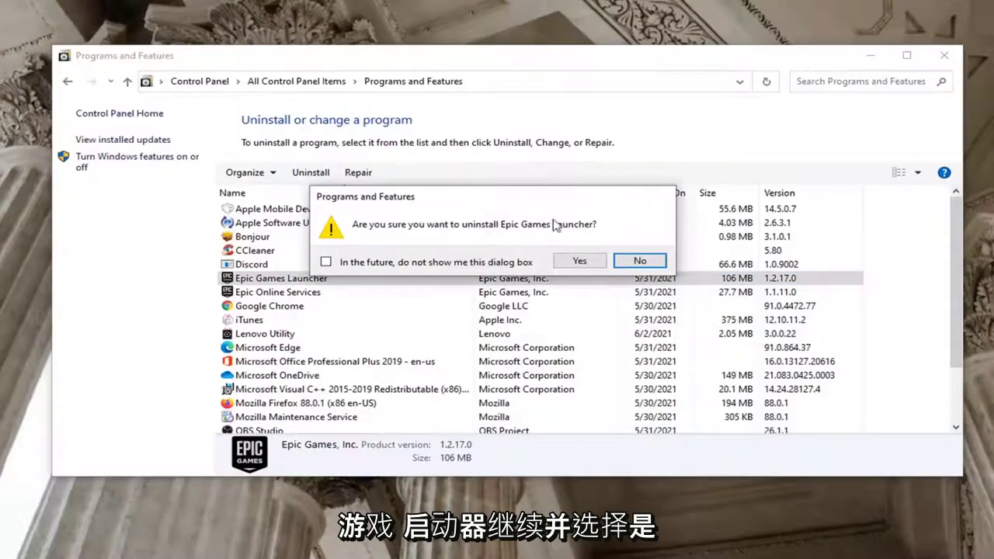
{"action": "left_click", "coordinate": [580, 261]}
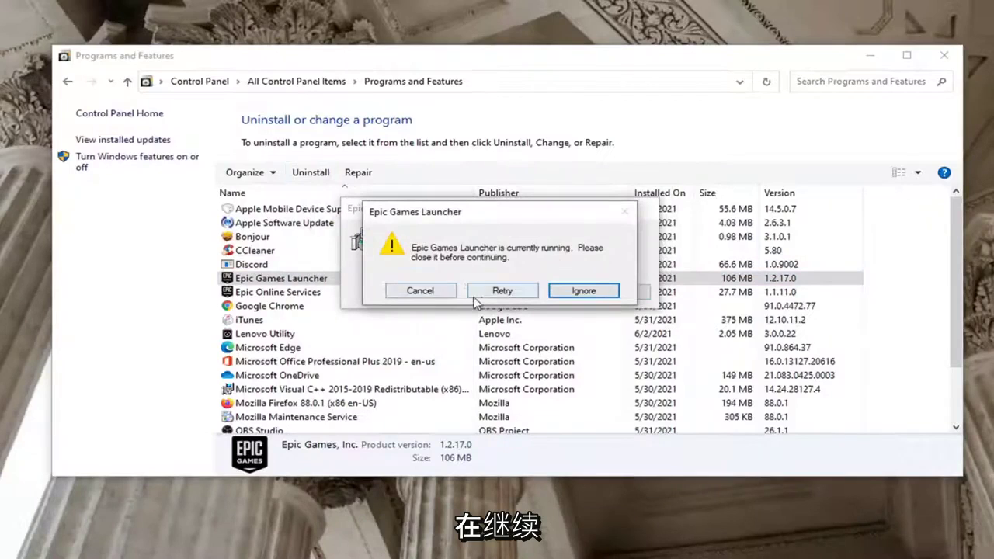
{"action": "left_click", "coordinate": [501, 293]}
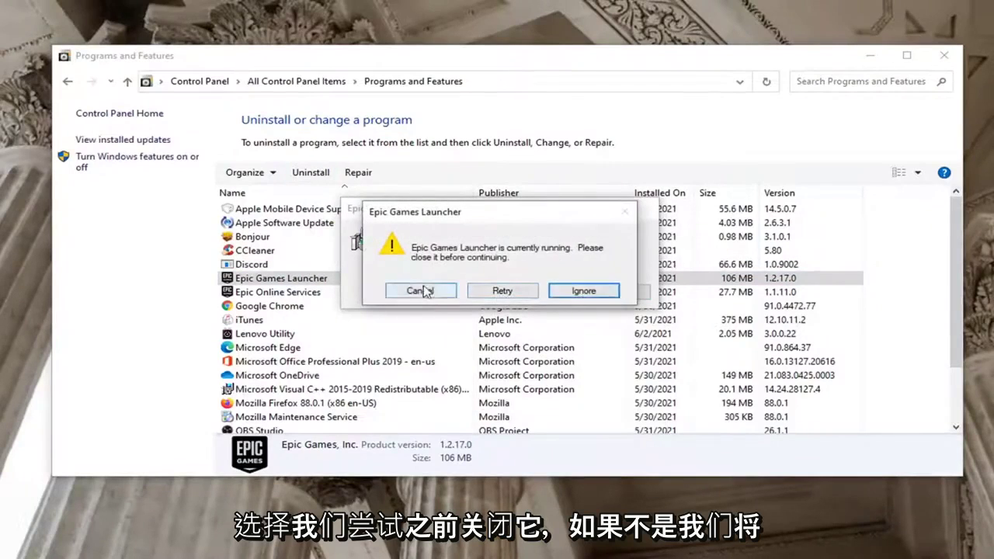
{"action": "left_click", "coordinate": [419, 291]}
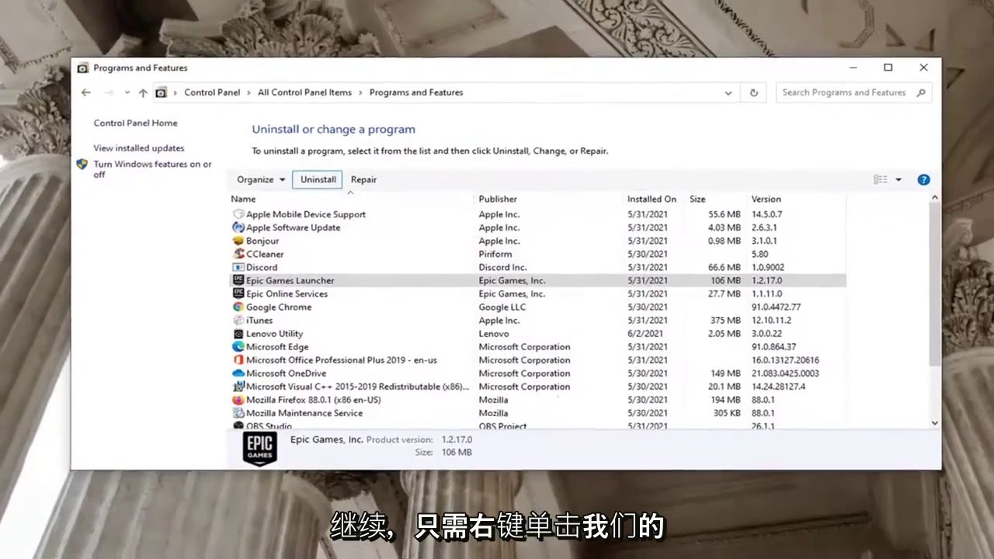
End the running EpicGamesLauncher process in Task Manager, opened from the taskbar
{"action": "right_click", "coordinate": [625, 551]}
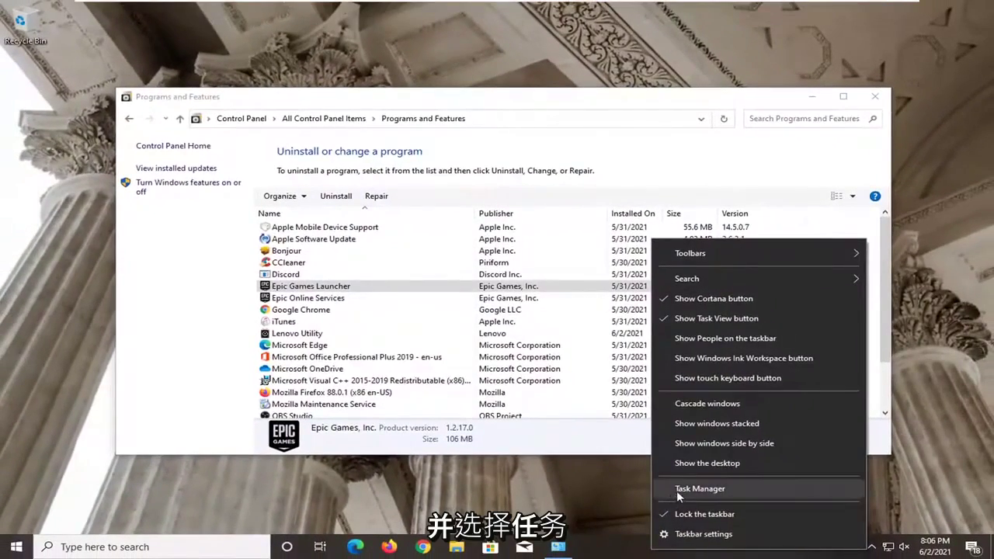
{"action": "left_click", "coordinate": [677, 489]}
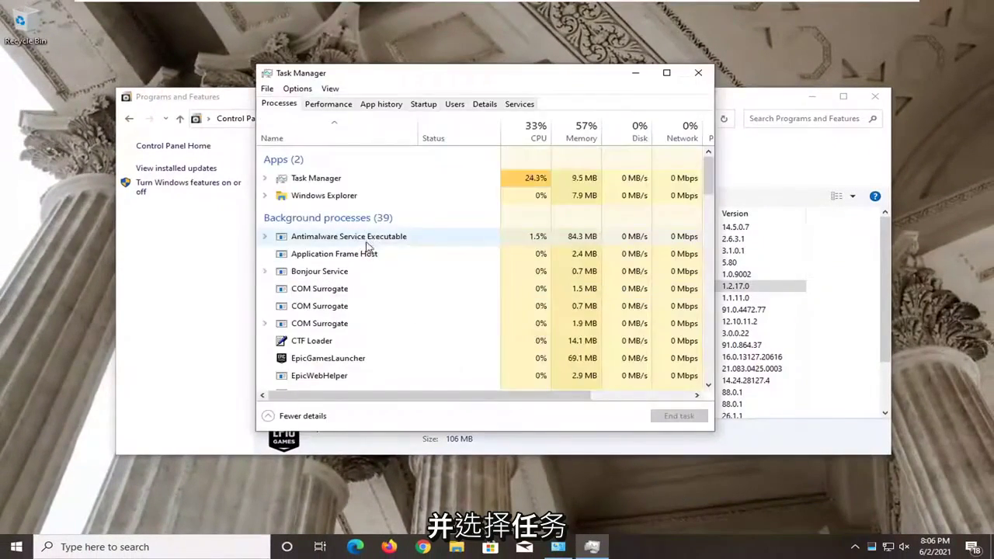
{"action": "scroll", "coordinate": [342, 232], "scroll_direction": "down", "scroll_amount": 1}
{"action": "scroll", "coordinate": [345, 256], "scroll_direction": "down", "scroll_amount": 1}
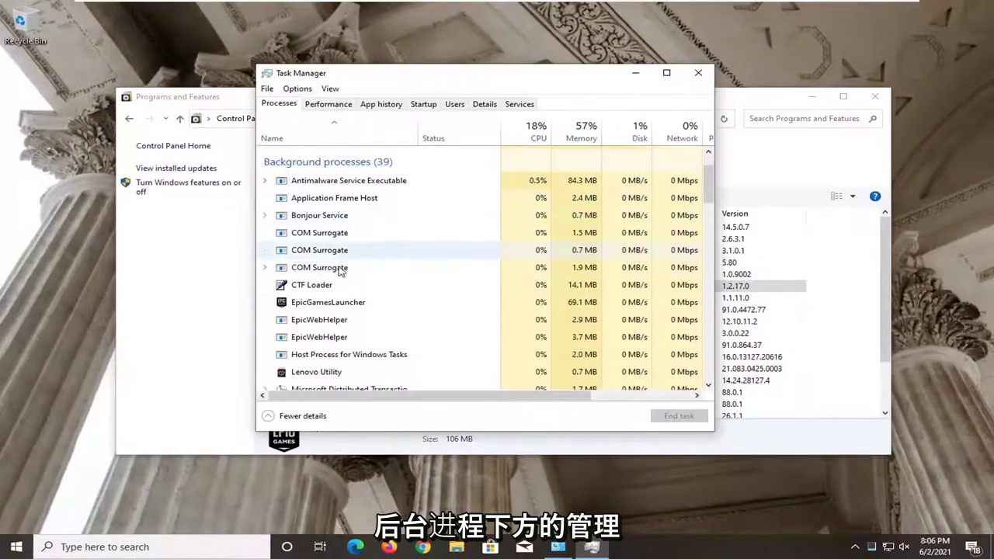
{"action": "left_click", "coordinate": [326, 307]}
{"action": "scroll", "coordinate": [354, 304], "scroll_direction": "down", "scroll_amount": 1}
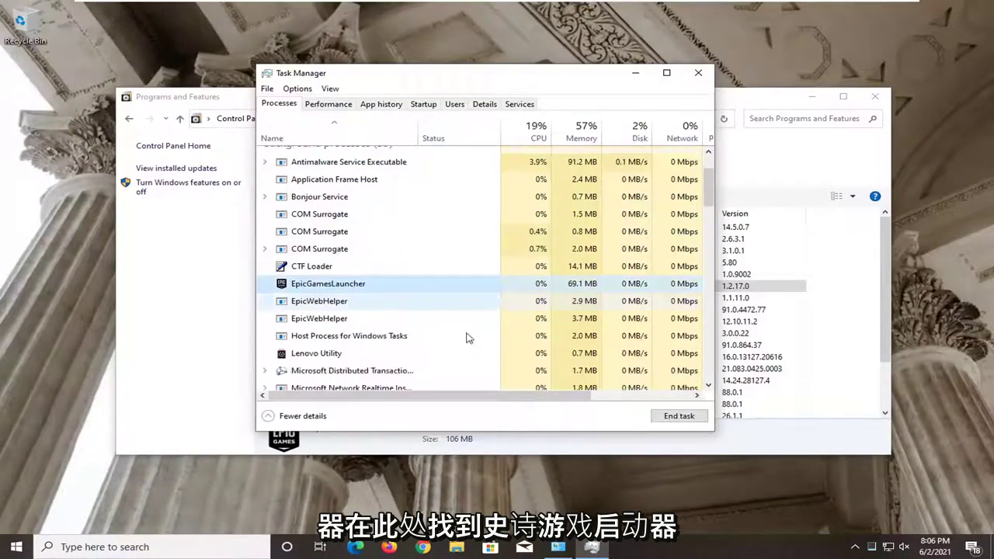
{"action": "left_click", "coordinate": [673, 417]}
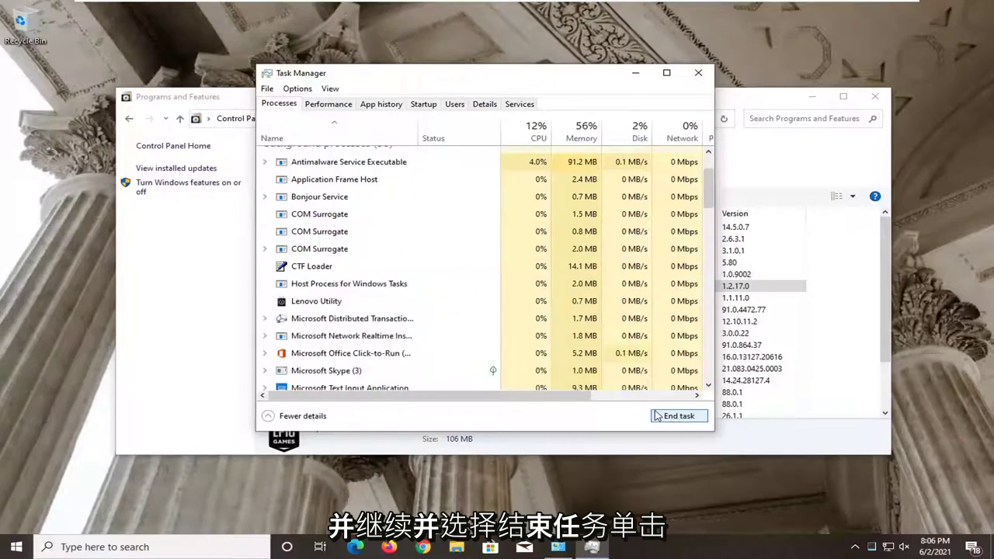
Close Task Manager and uninstall Epic Games Launcher, approving both confirmation and UAC prompts
{"action": "left_click", "coordinate": [699, 72]}
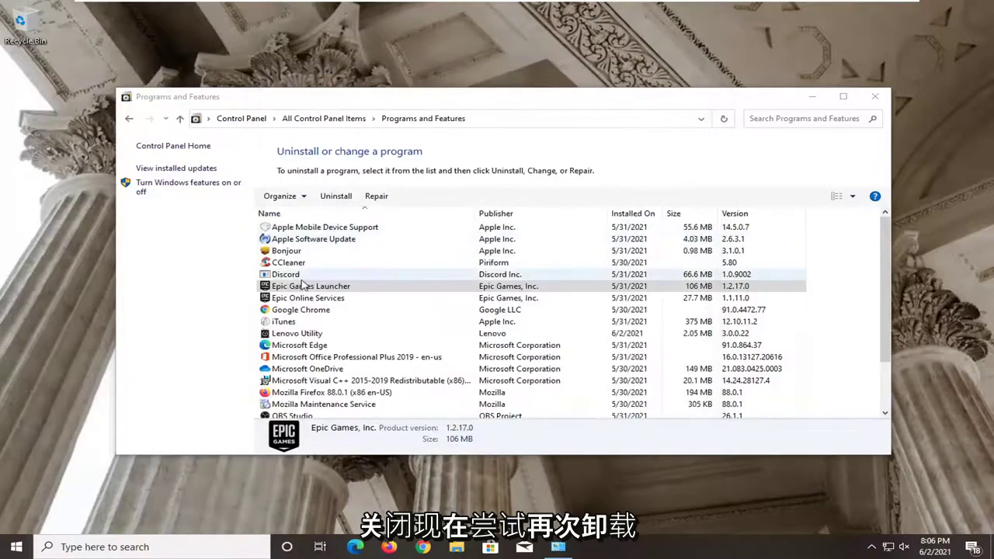
{"action": "left_click", "coordinate": [337, 199]}
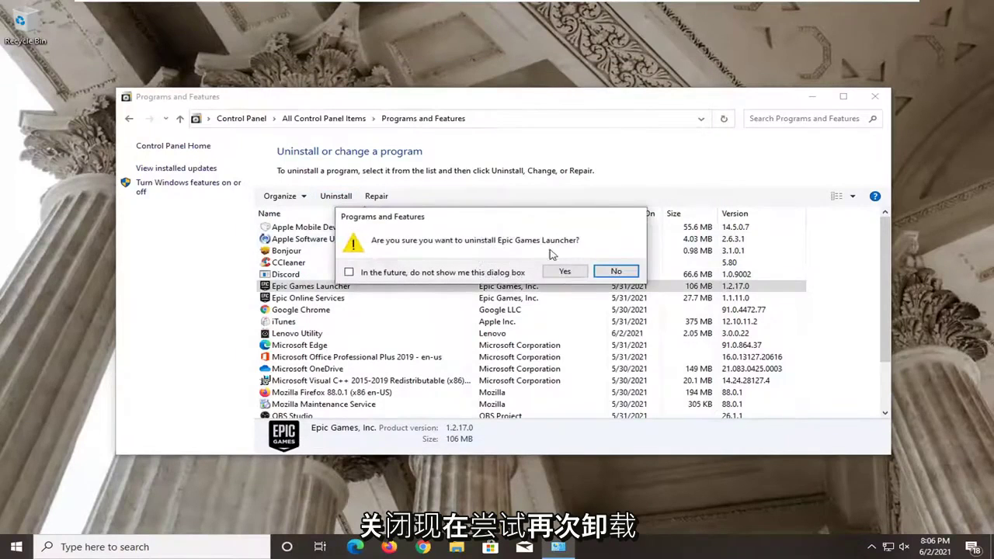
{"action": "left_click", "coordinate": [565, 272]}
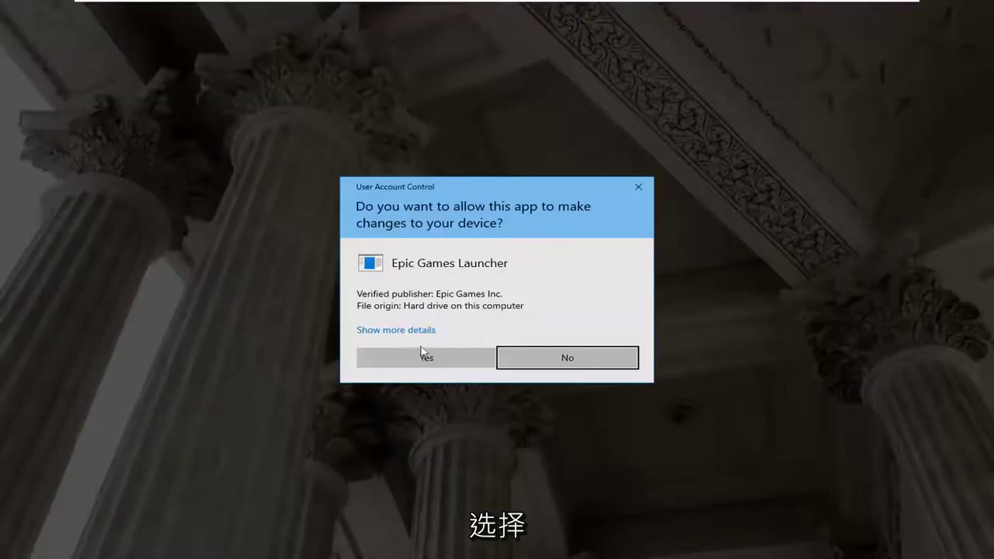
{"action": "left_click", "coordinate": [417, 360]}
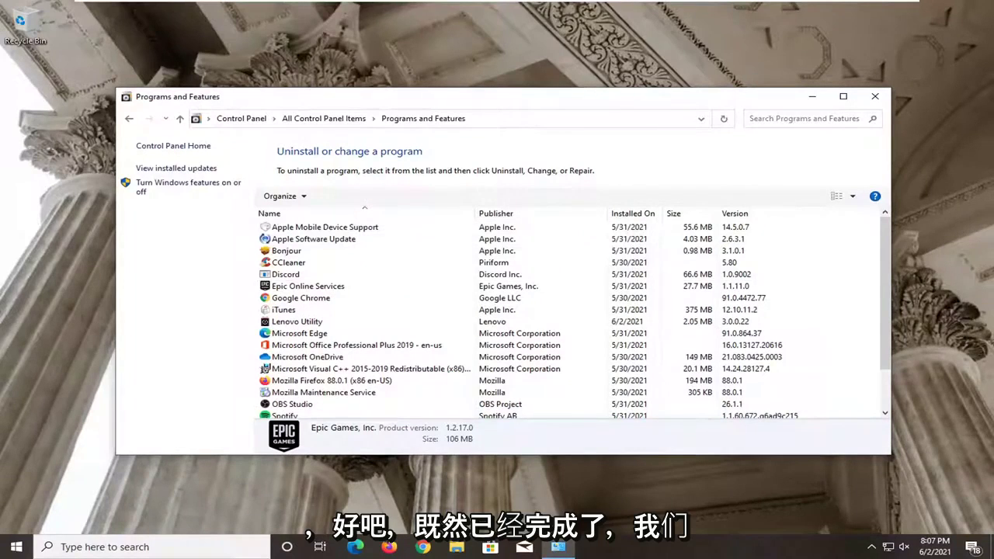
Select Epic Online Services and uninstall it, approving the confirmation and UAC prompts
{"action": "left_click", "coordinate": [318, 286]}
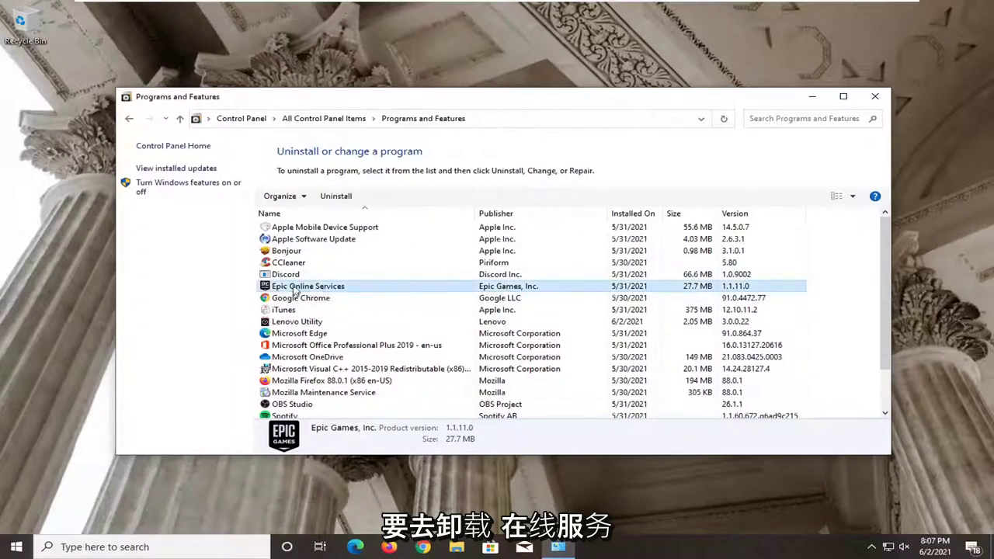
{"action": "left_click", "coordinate": [335, 196]}
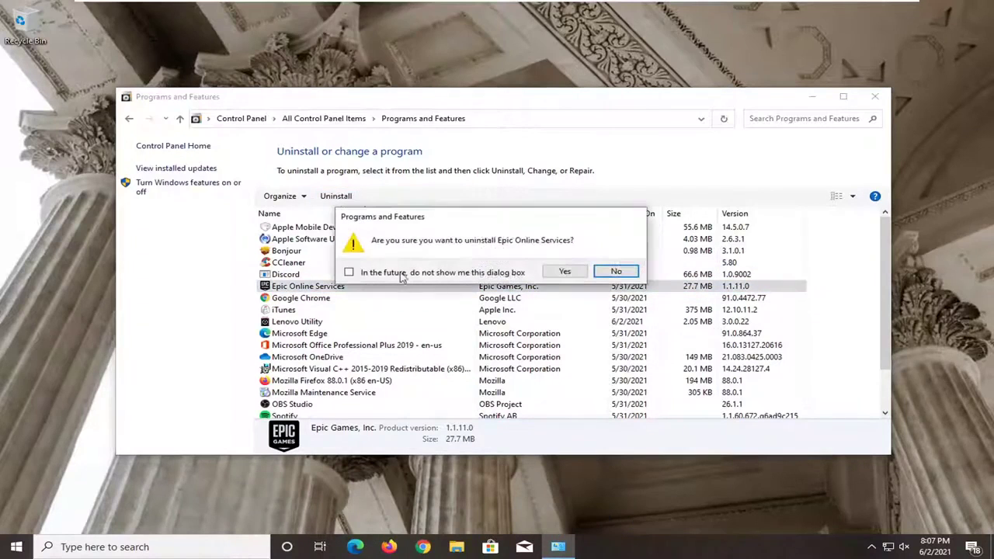
{"action": "left_click", "coordinate": [564, 272]}
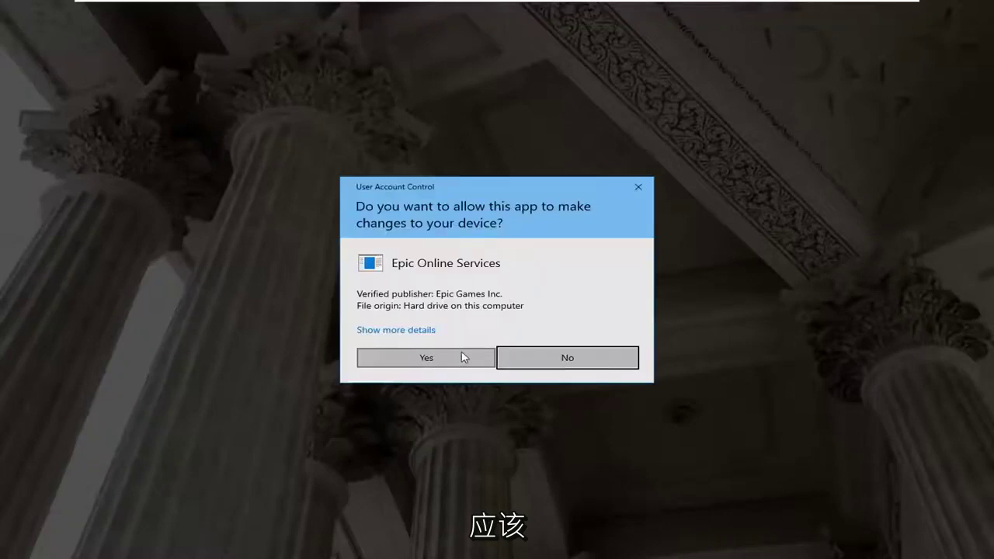
{"action": "left_click", "coordinate": [431, 358]}
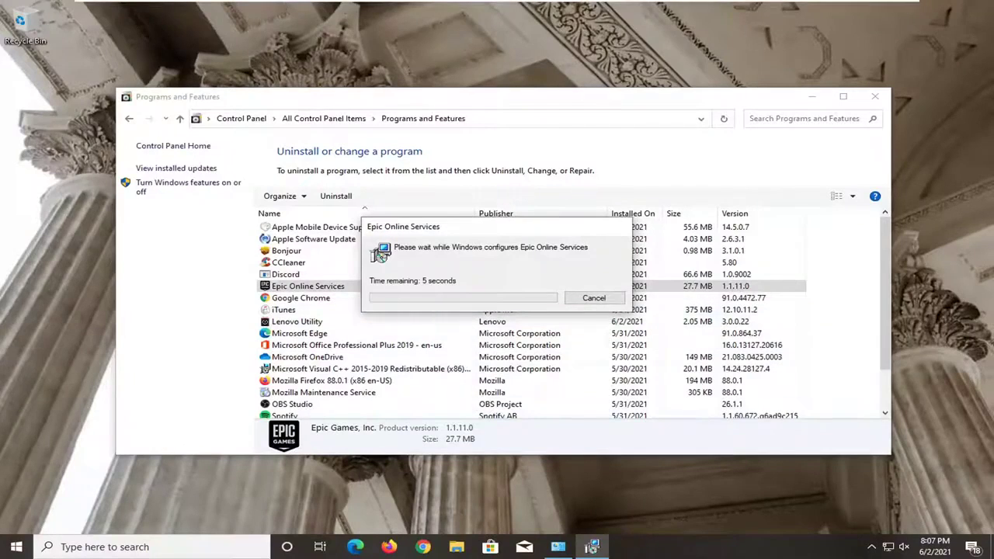
Close Programs and Features and choose Restart from the Start menu's Power options
{"action": "left_click", "coordinate": [875, 96]}
{"action": "left_click", "coordinate": [16, 547]}
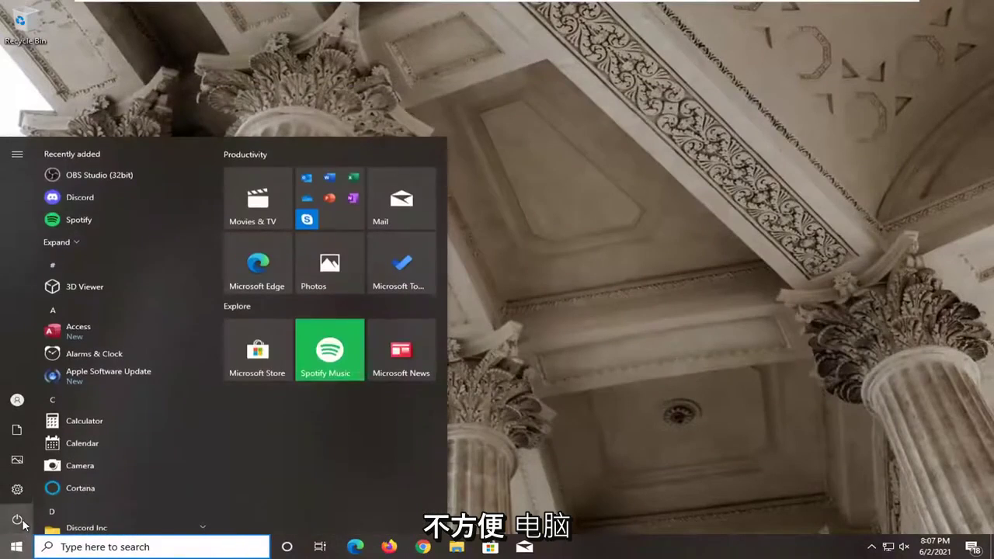
{"action": "left_click", "coordinate": [22, 524]}
{"action": "left_click", "coordinate": [43, 489]}
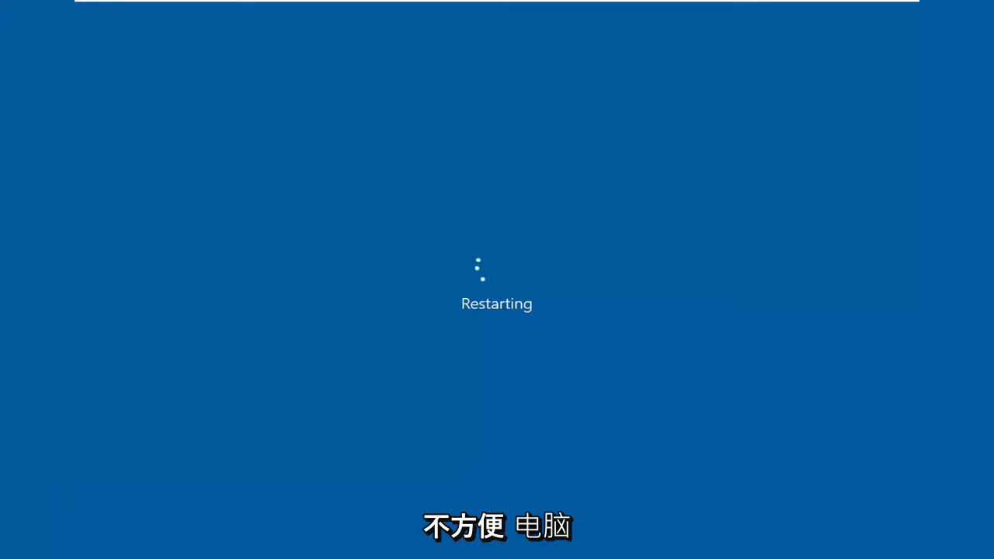